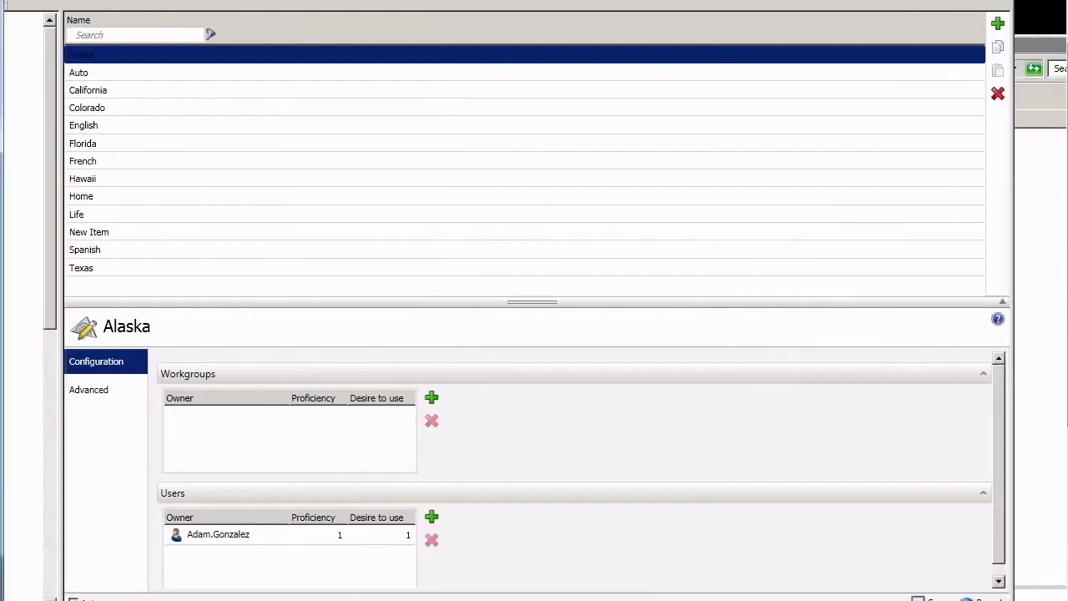
Step: Add a new skill and replace its default name 'New Item' with 'Klingon'
left_click(997, 23)
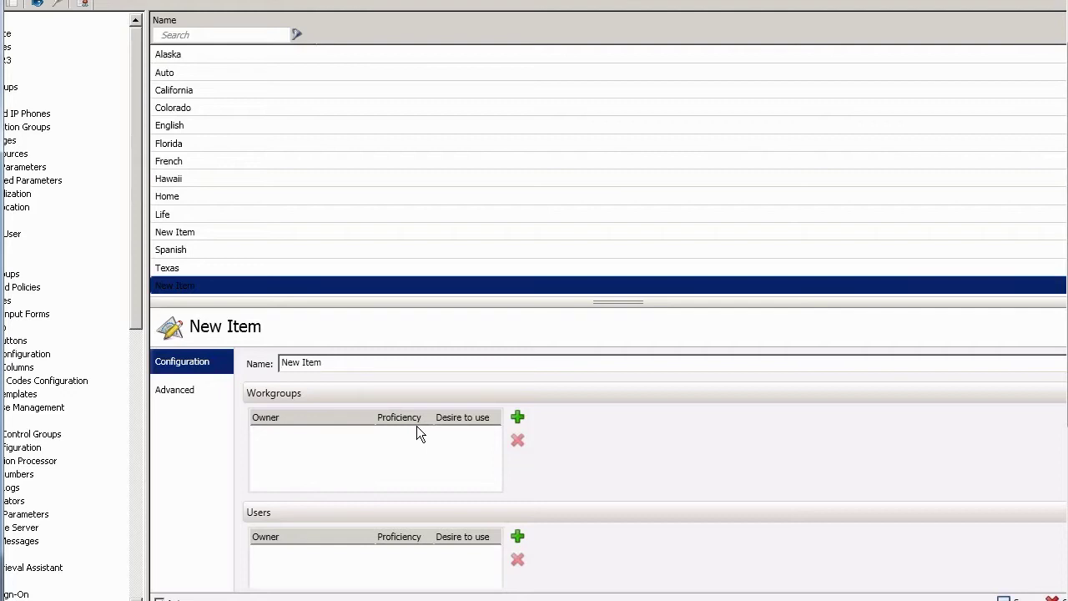
triple_click(305, 362)
type("Klingon")
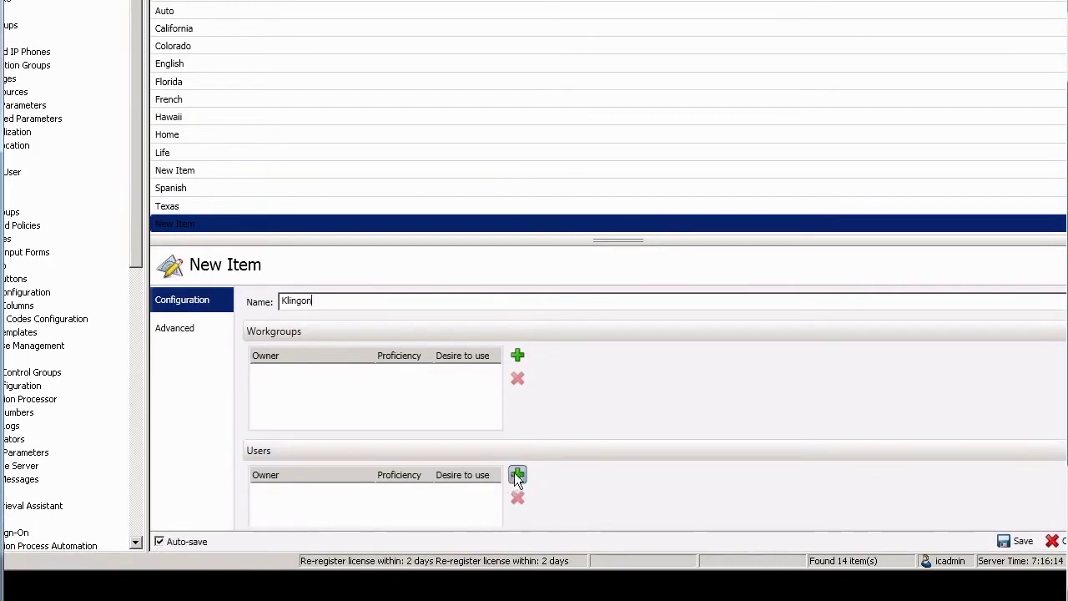
Step: Assign the Klingon skill to the first user in the user list
left_click(516, 474)
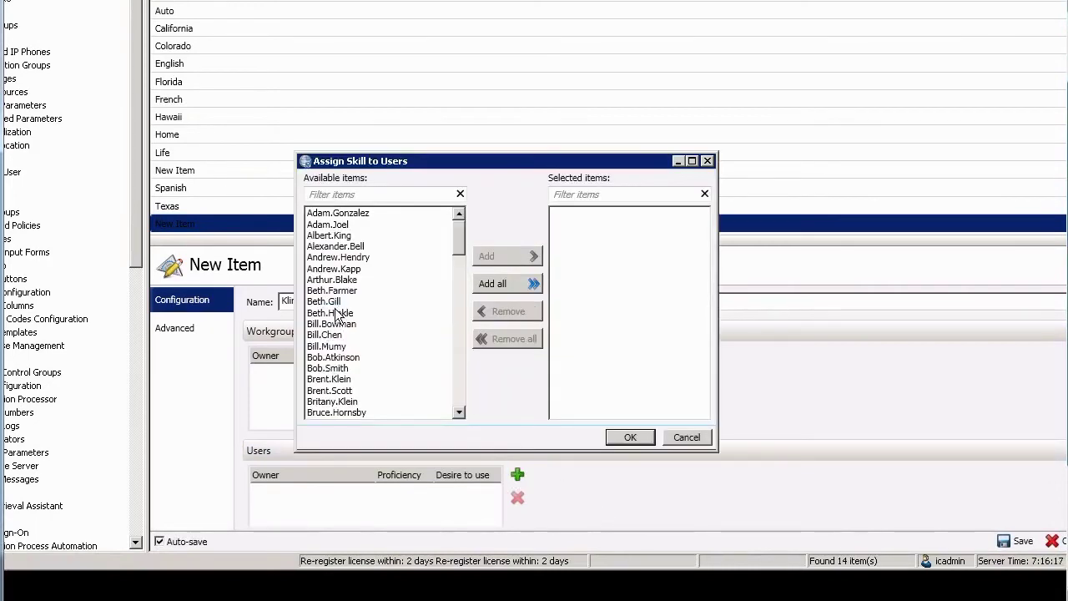
left_click(342, 301)
left_click(501, 257)
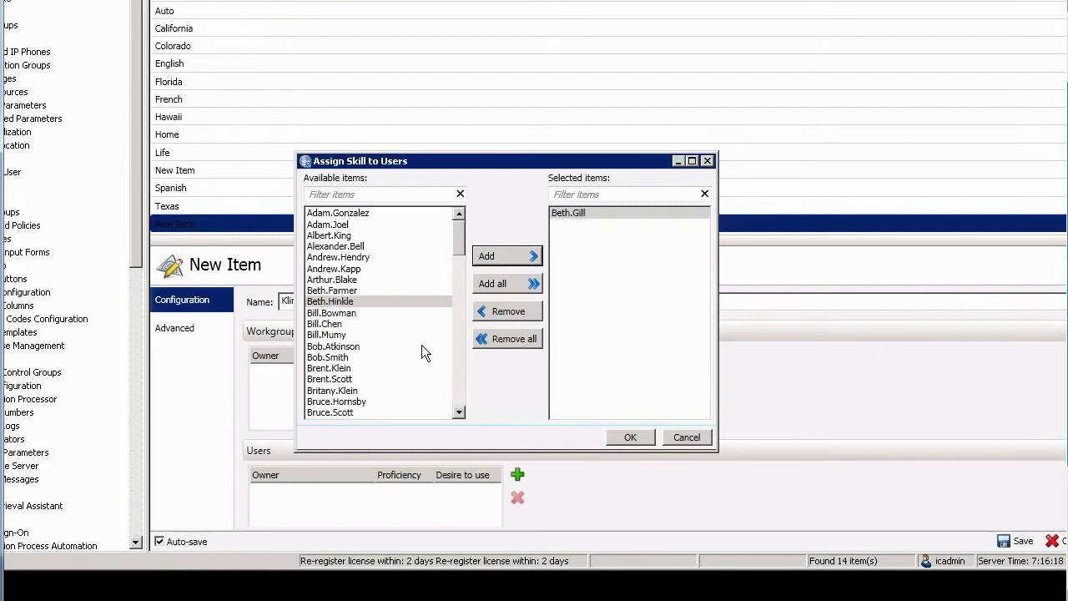
left_click(630, 437)
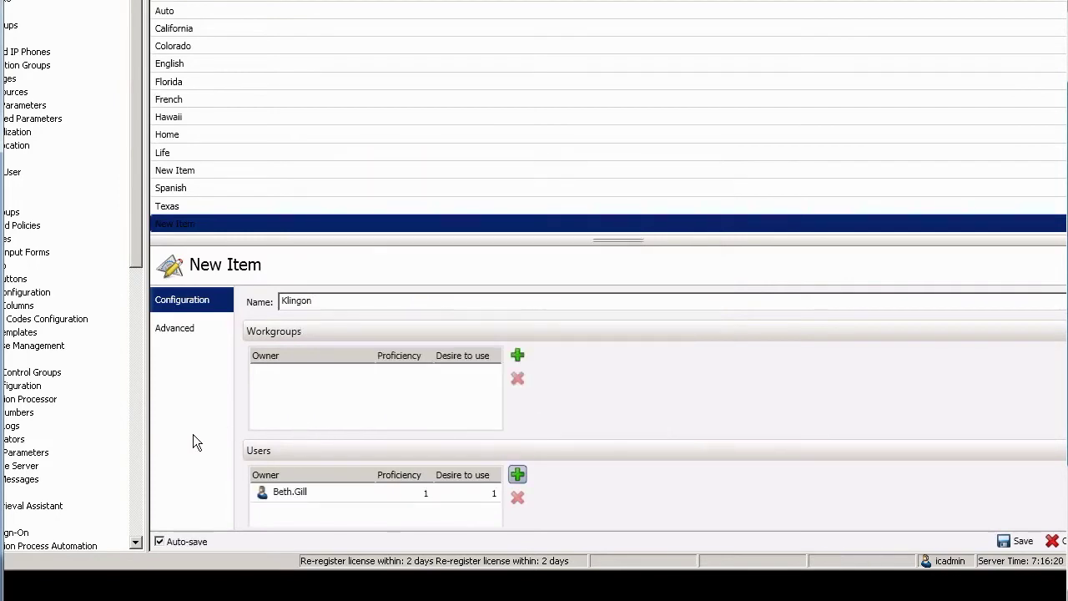
Step: Raise that user's Klingon proficiency to 10
left_click(424, 494)
left_click(424, 490)
left_click(424, 490)
left_click(424, 490)
left_click(424, 490)
left_click(423, 489)
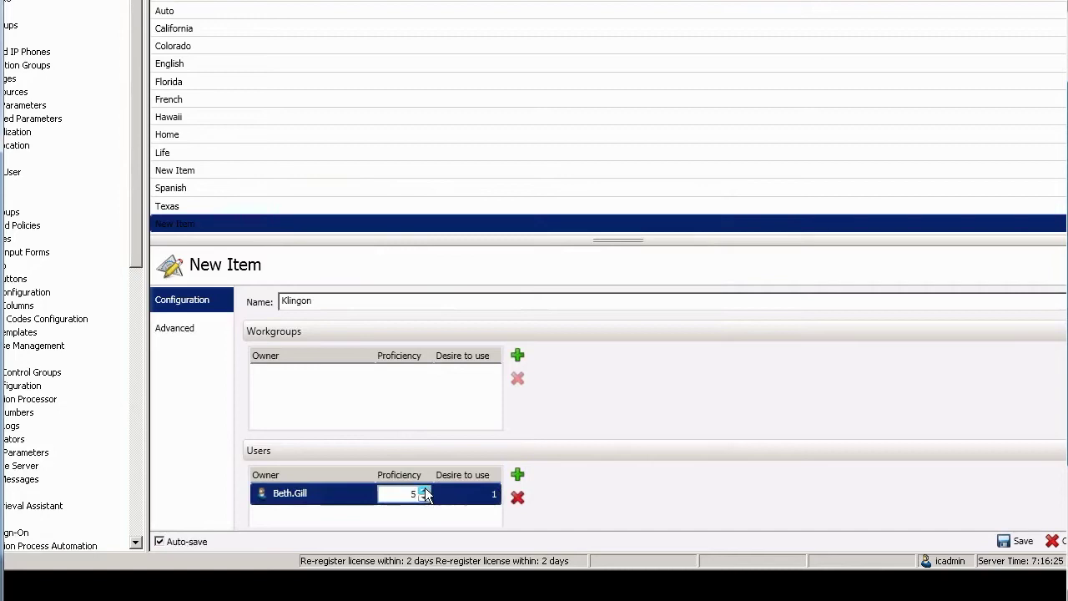
left_click(423, 490)
left_click(424, 490)
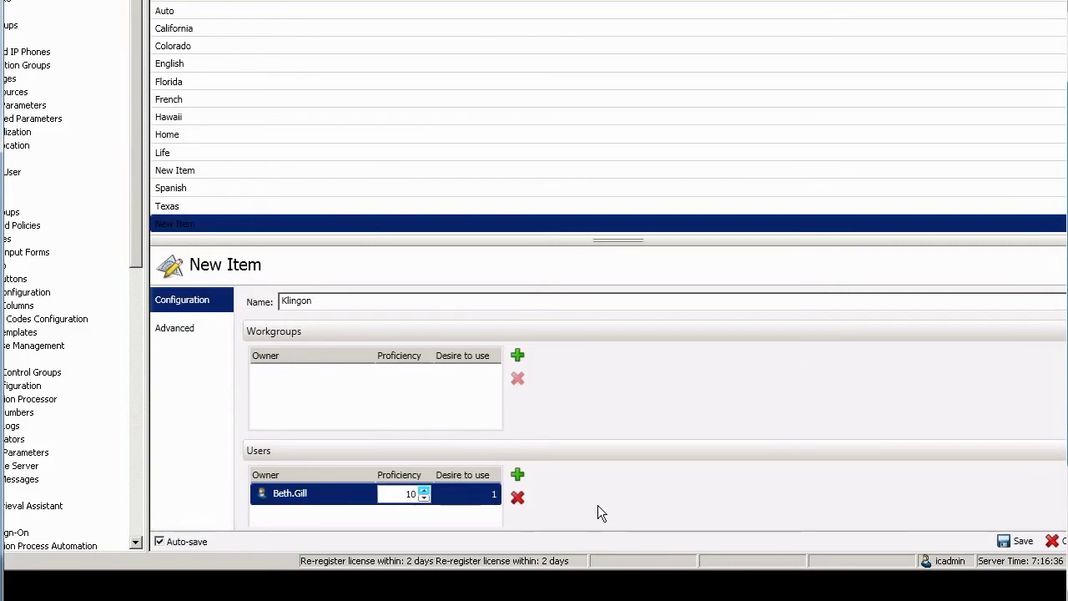
Step: Add a second user to the Klingon skill with proficiency 3
left_click(517, 475)
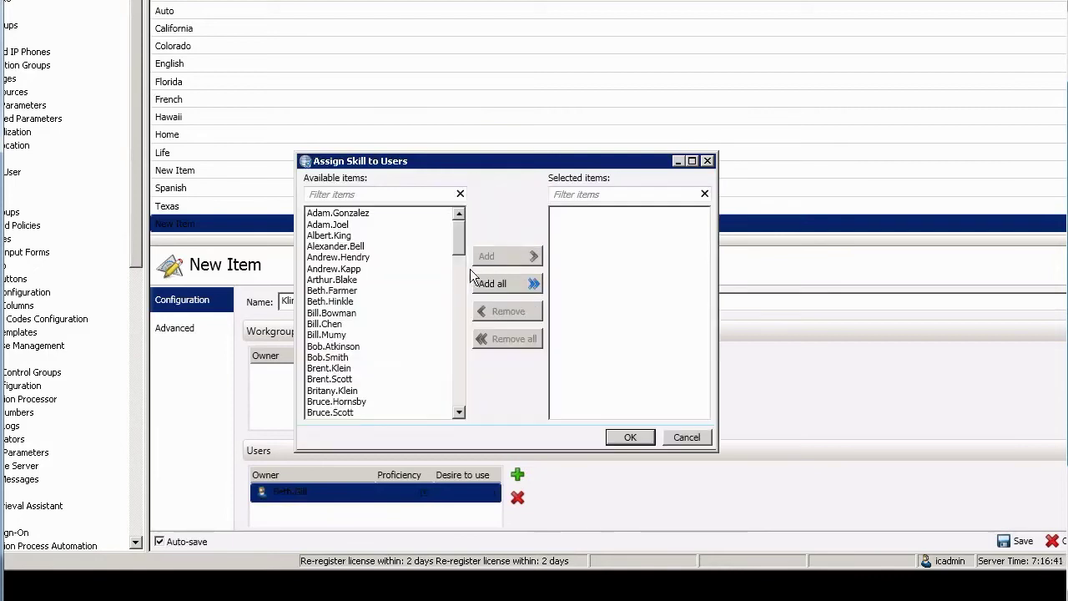
left_click_drag(460, 236, 454, 300)
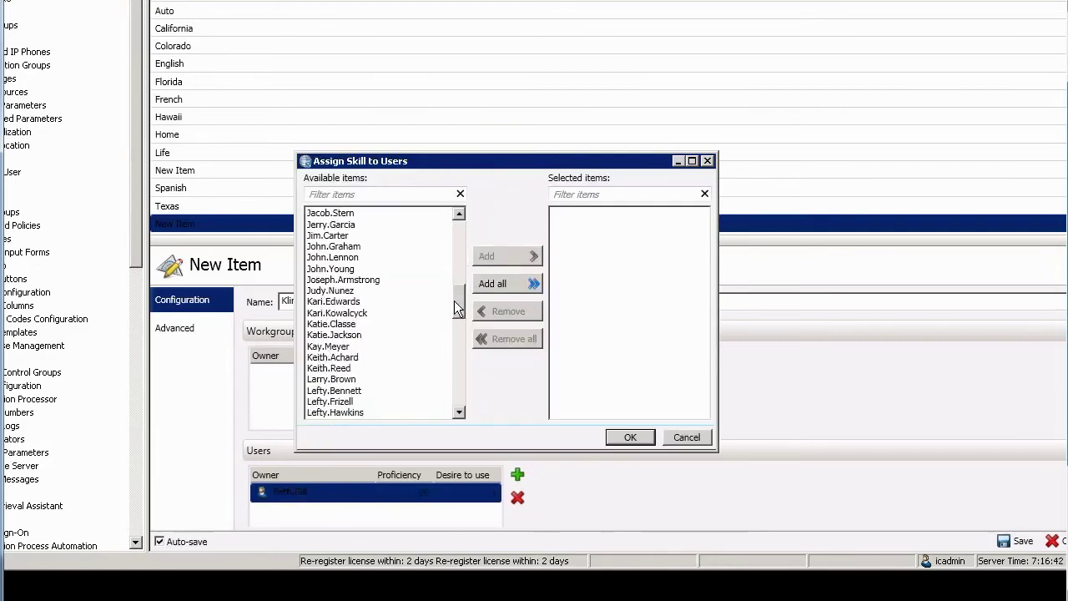
scroll(452, 301, "down", 3)
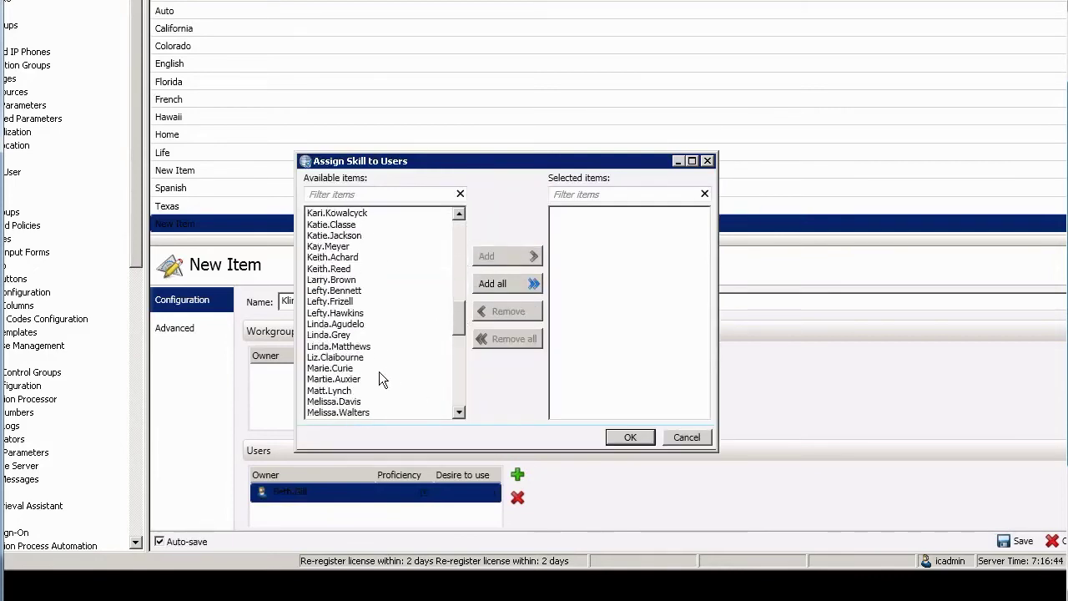
left_click(354, 335)
left_click(504, 256)
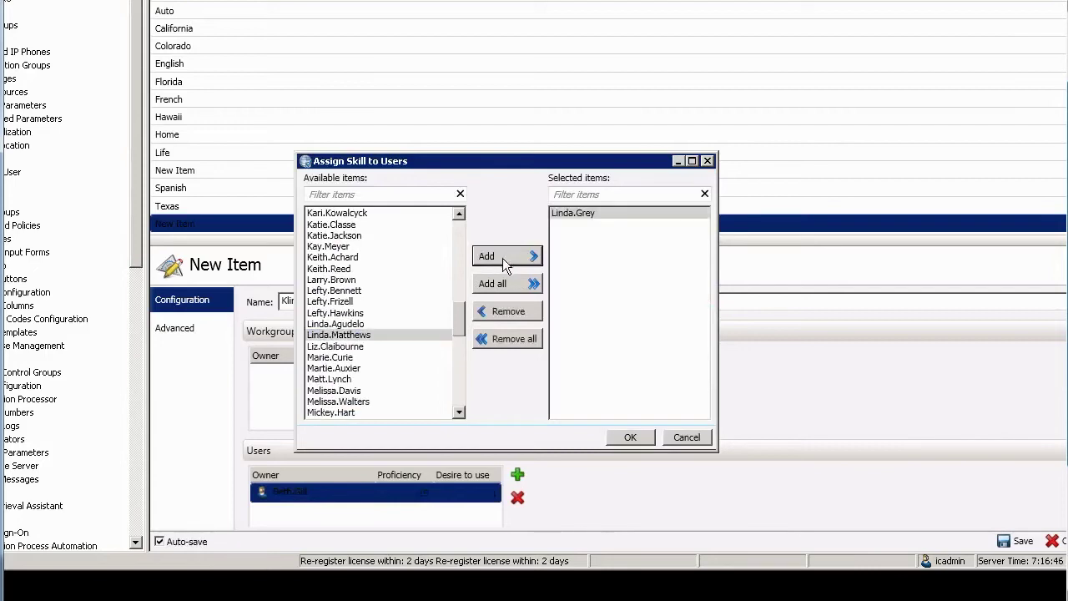
left_click(630, 437)
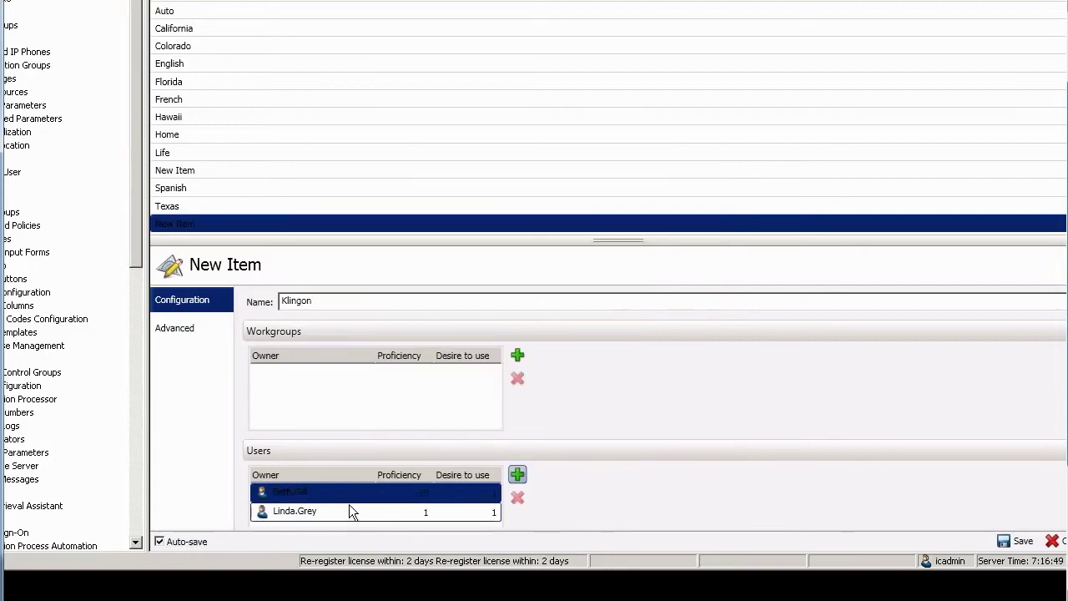
left_click(424, 513)
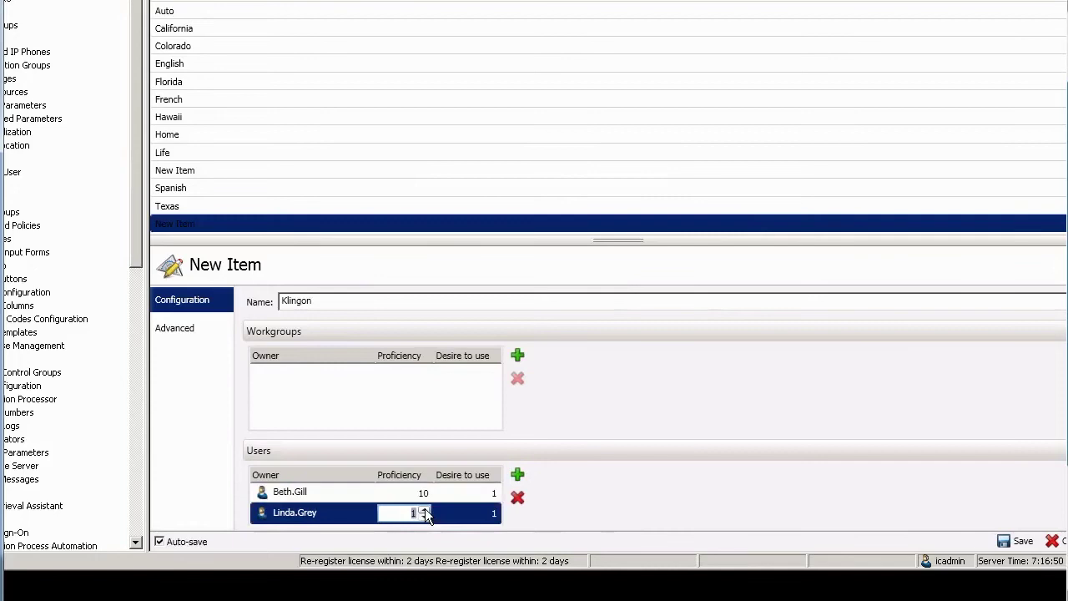
left_click(424, 508)
Step: Assign the Colorado skill to the Travel Services Domestic Travel workgroup at proficiency 1 and save
left_click(200, 43)
left_click(516, 335)
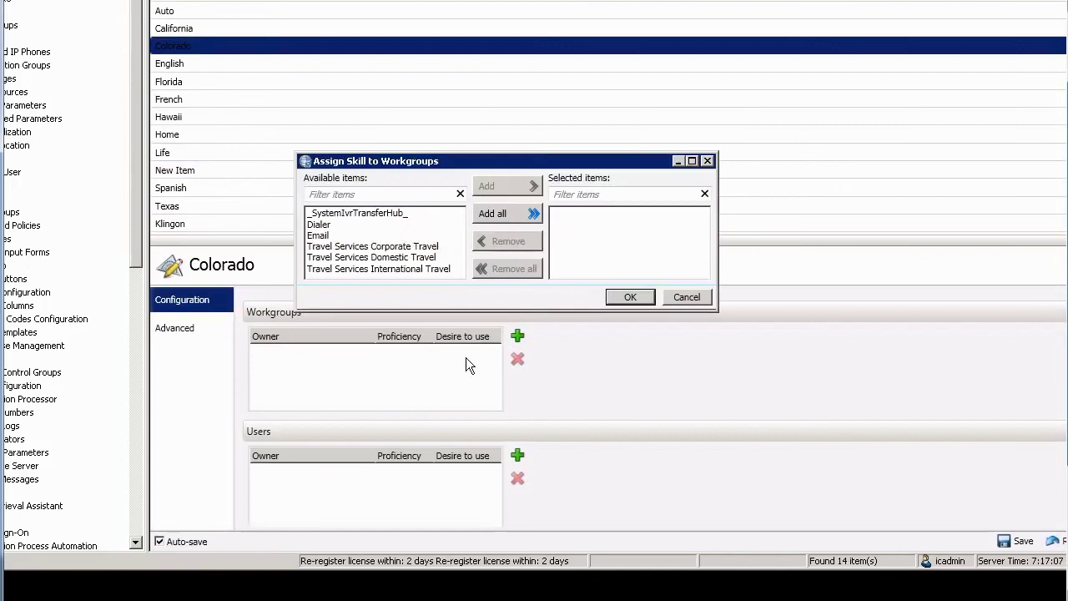
left_click(390, 258)
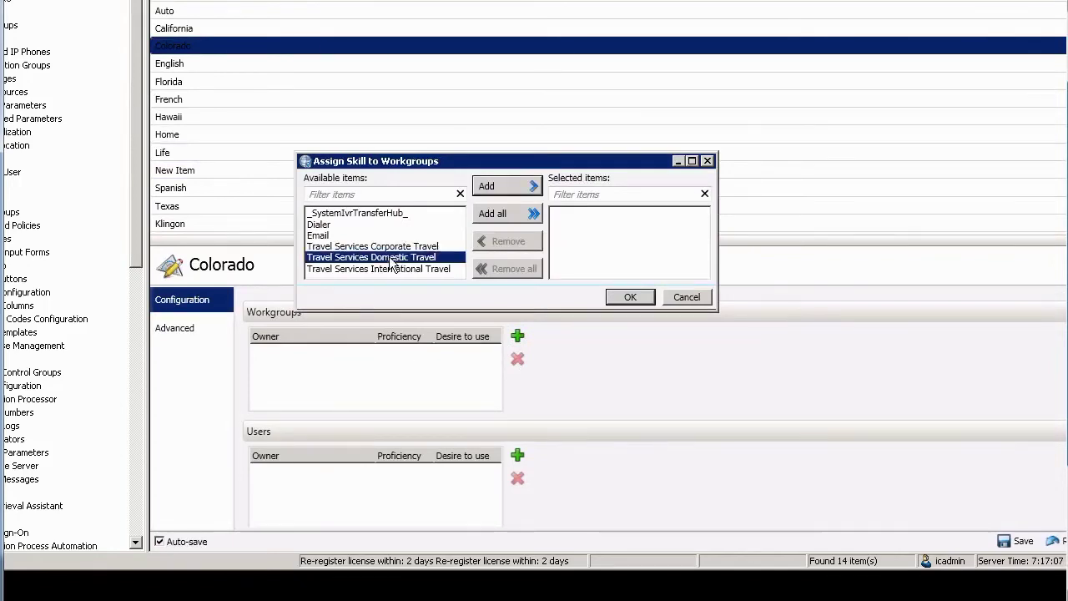
left_click(503, 186)
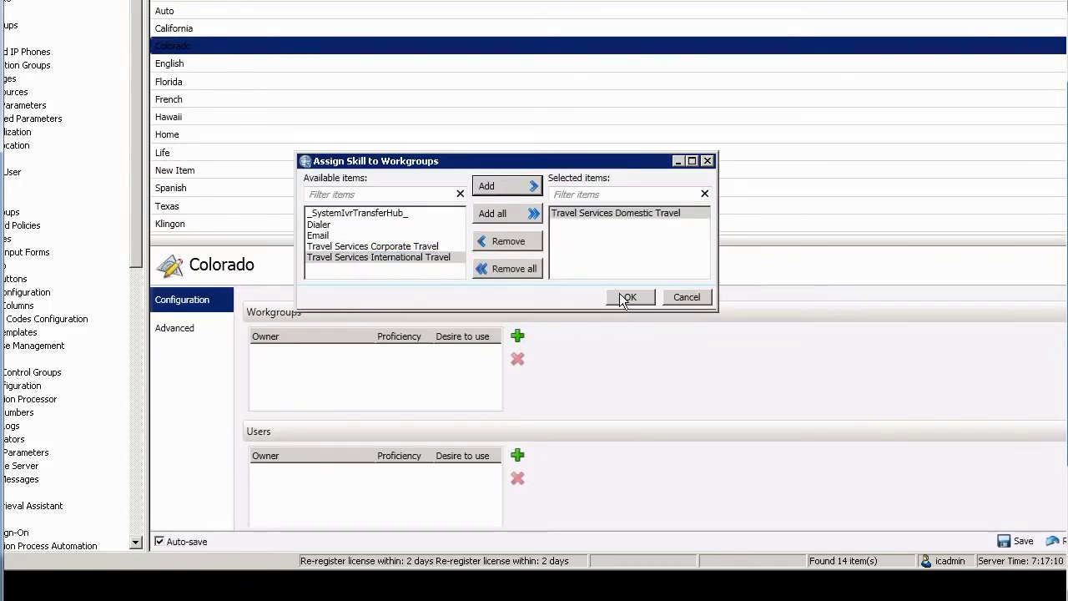
left_click(627, 298)
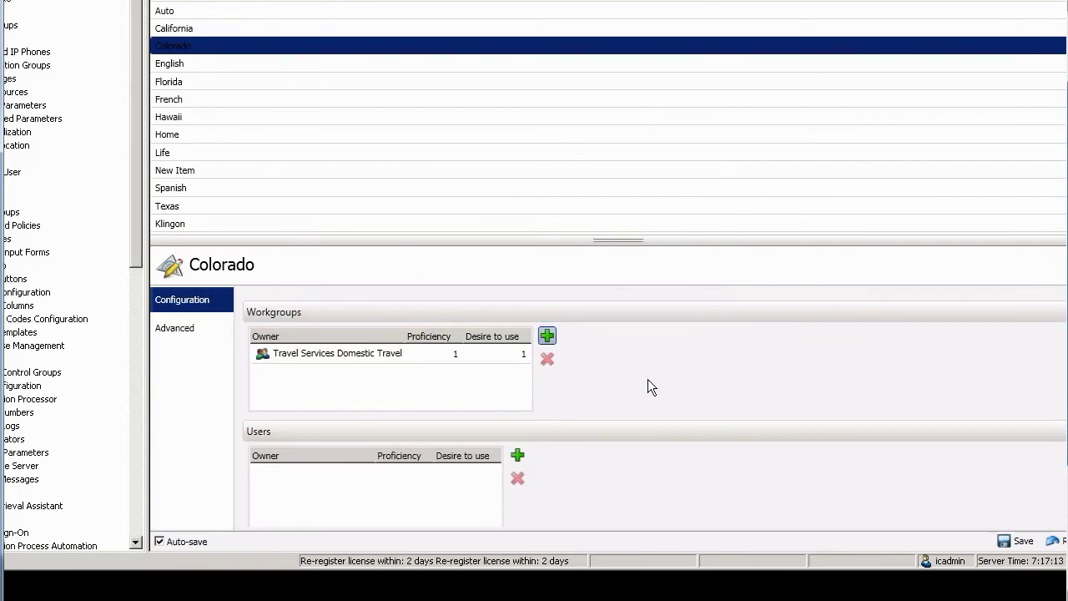
left_click(1011, 541)
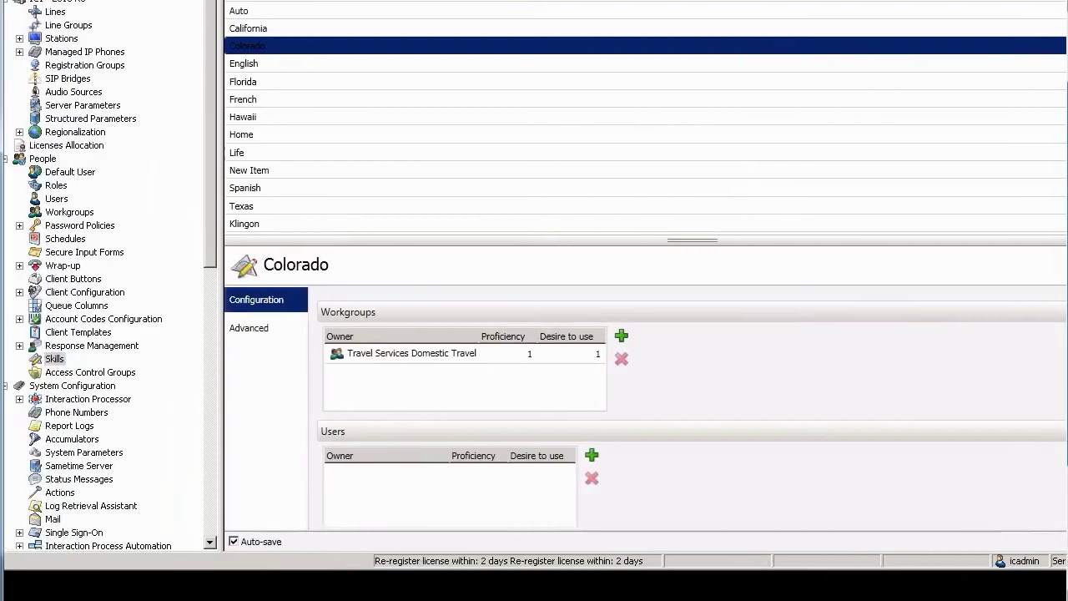
Step: Add Klingon to a user's ACD skills at proficiency 1, desire 1, and save the user
left_click(60, 200)
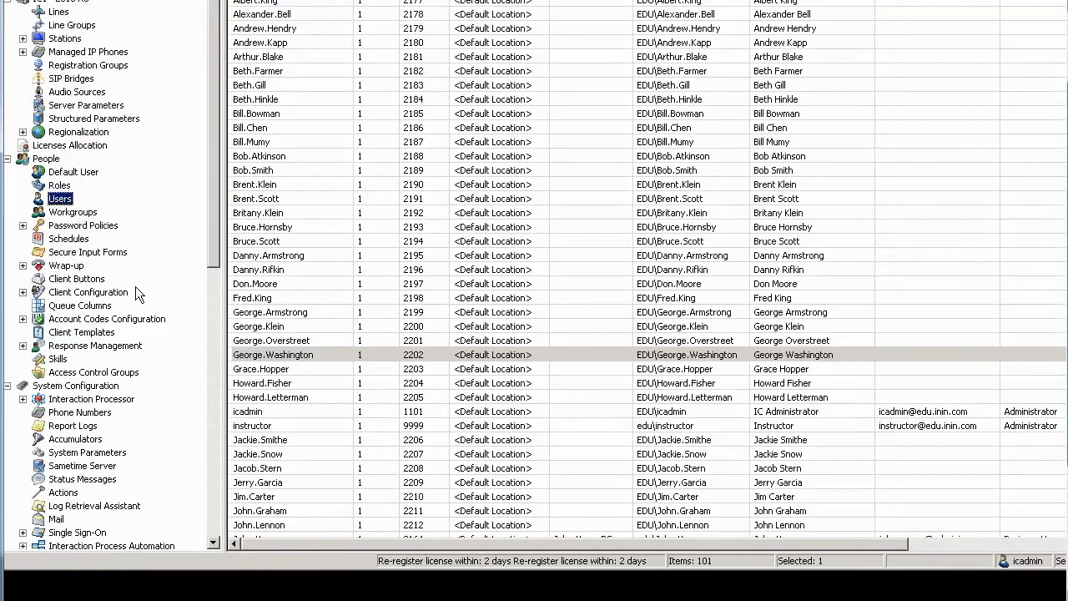
left_click(278, 383)
double_click(278, 383)
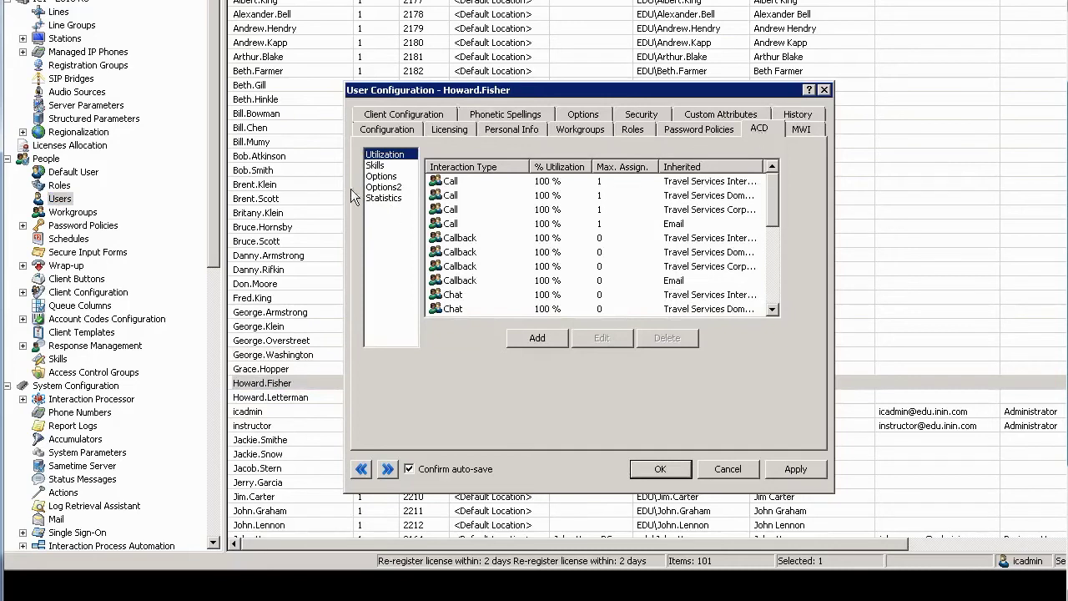
left_click(375, 165)
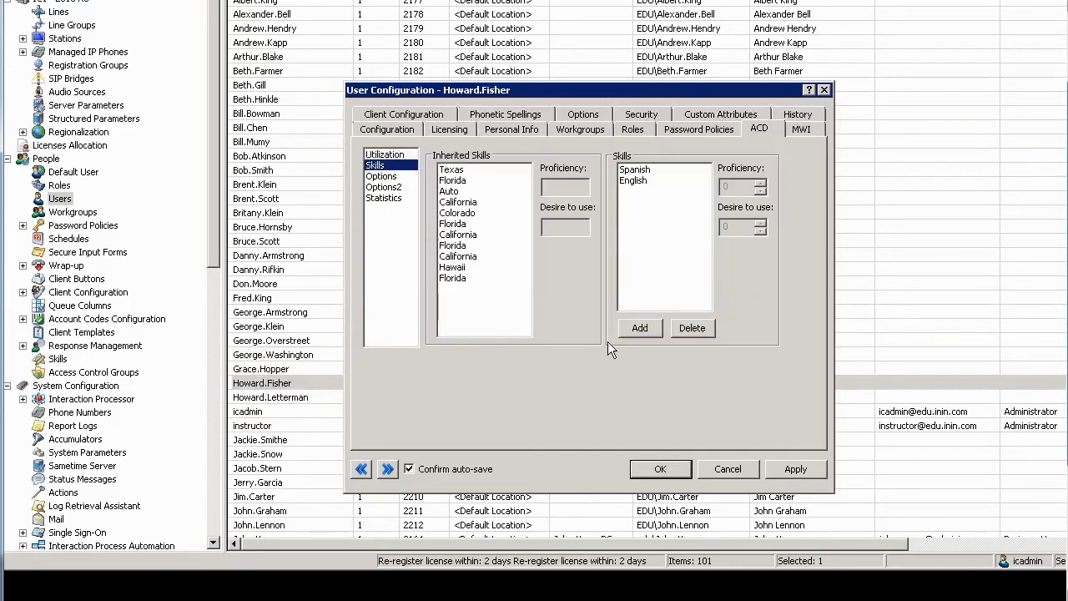
left_click(636, 328)
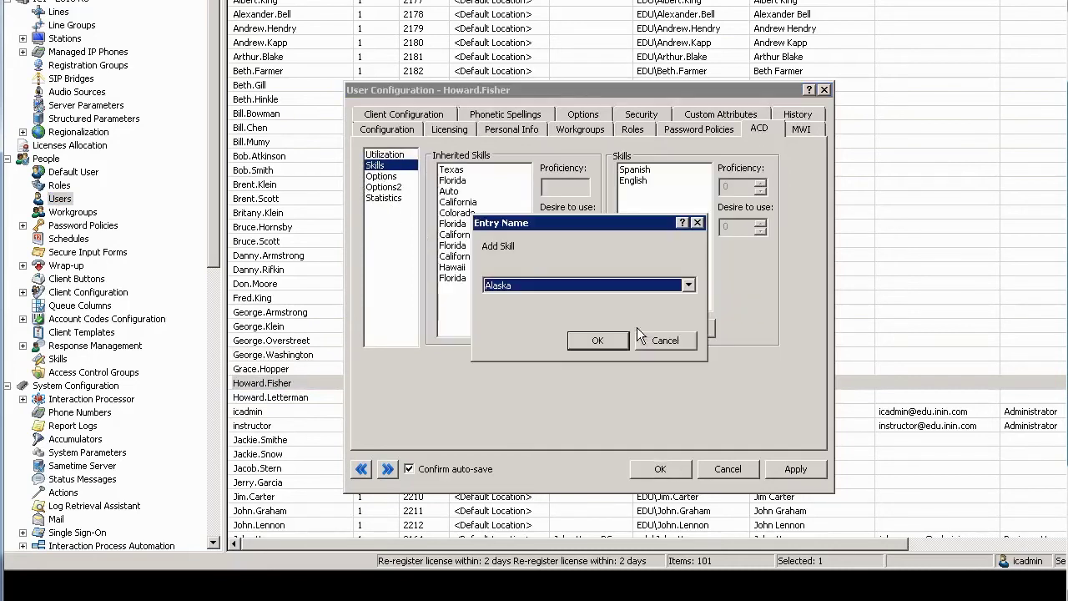
left_click(686, 285)
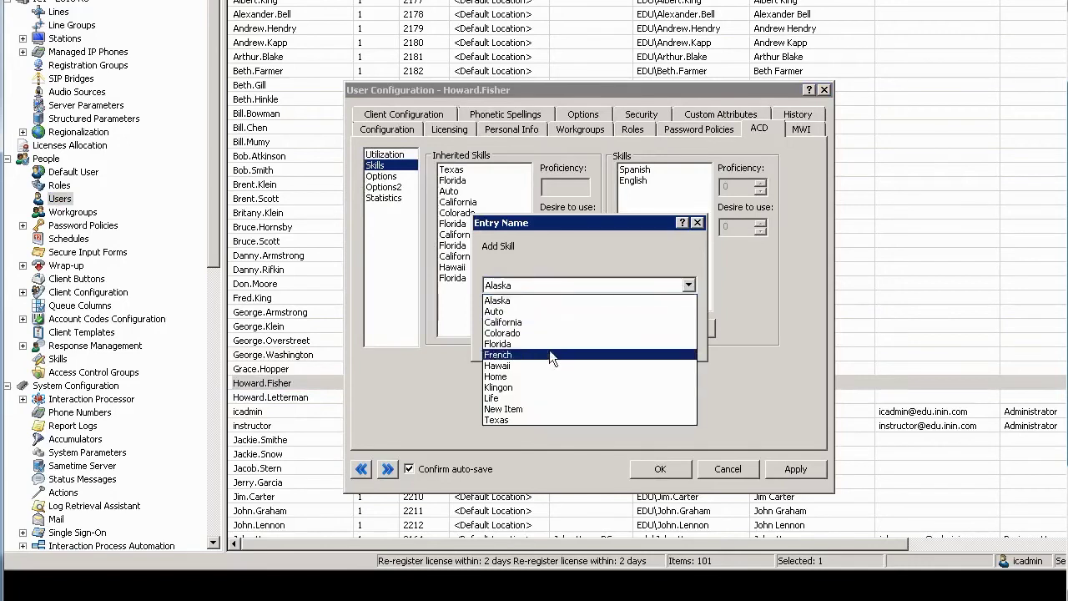
left_click(538, 387)
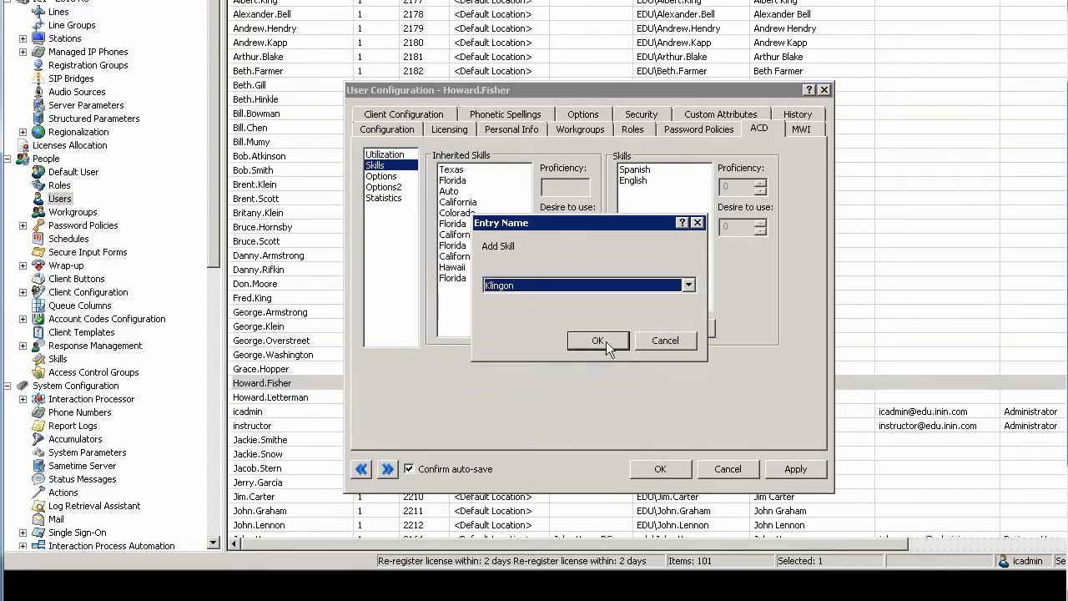
left_click(597, 340)
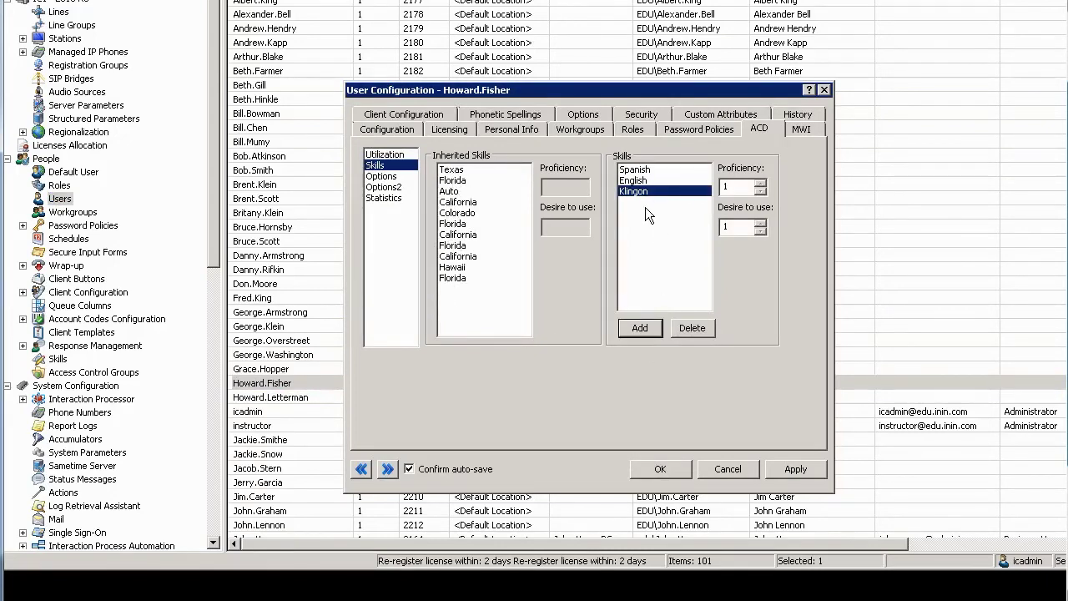
left_click(656, 468)
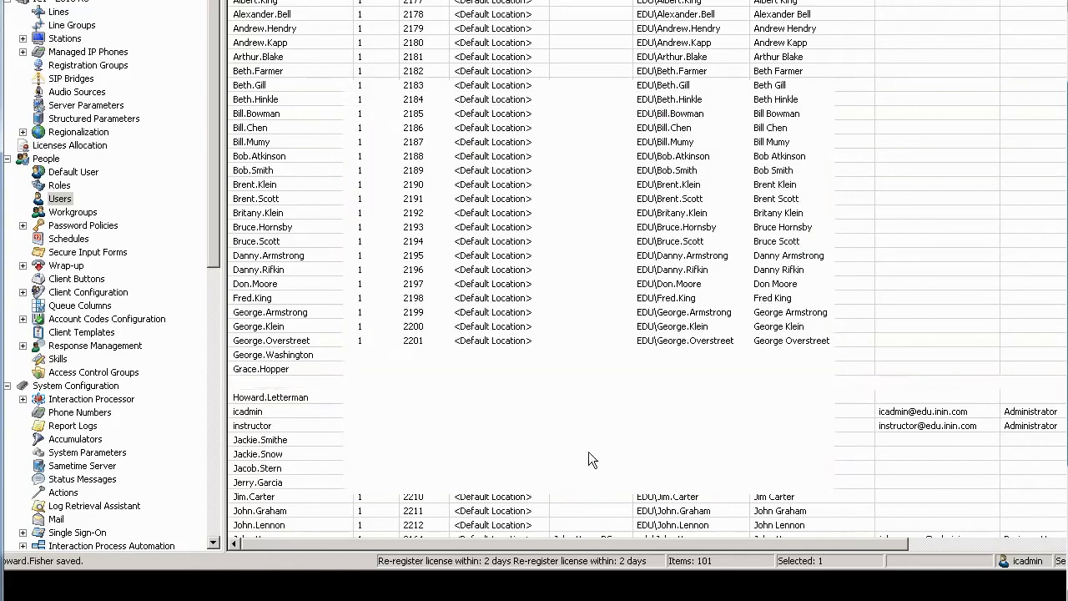
Step: Add Texas to the Travel Services Domestic Travel workgroup's ACD skills at proficiency 1, desire 1, and save
left_click(86, 213)
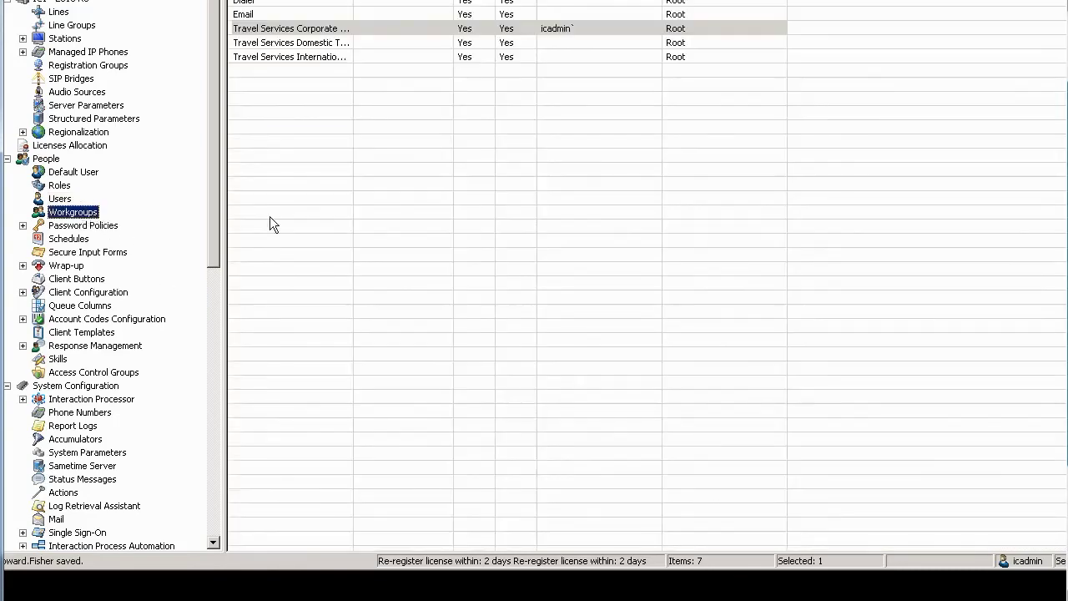
left_click(307, 45)
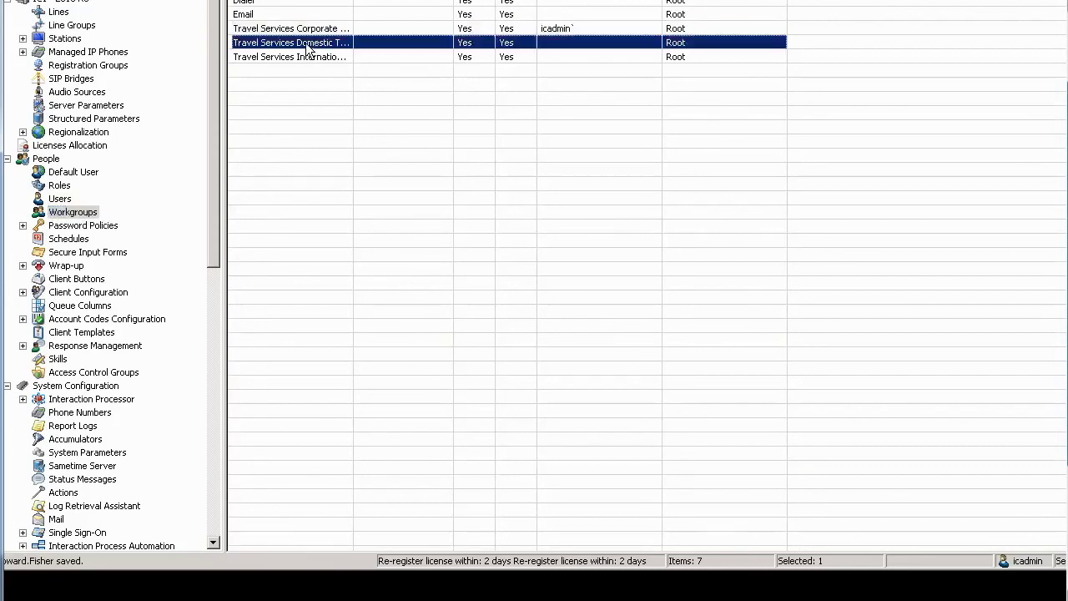
double_click(307, 46)
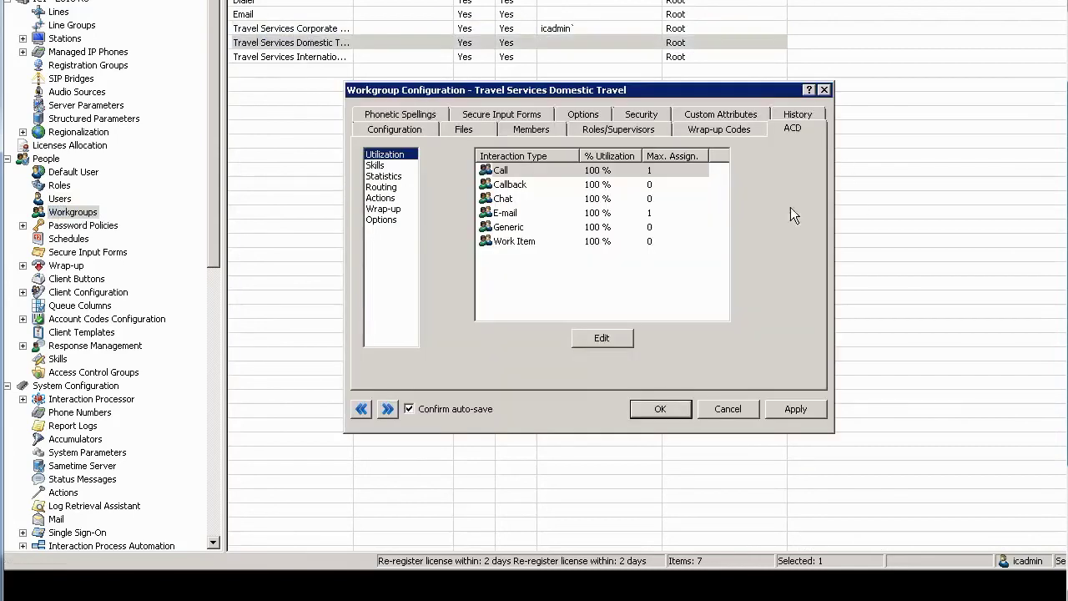
left_click(381, 165)
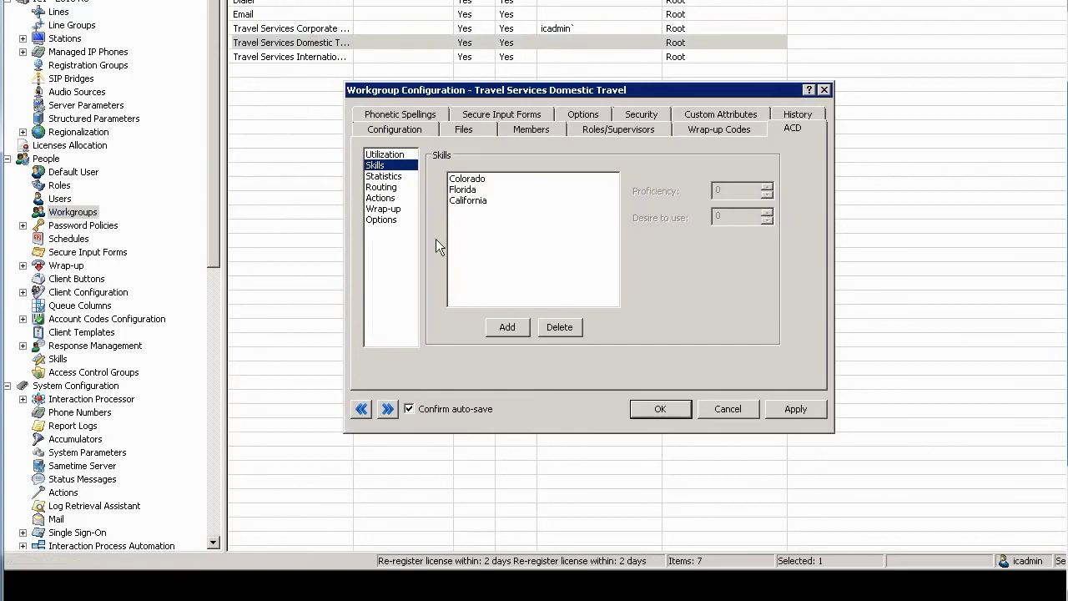
left_click(508, 327)
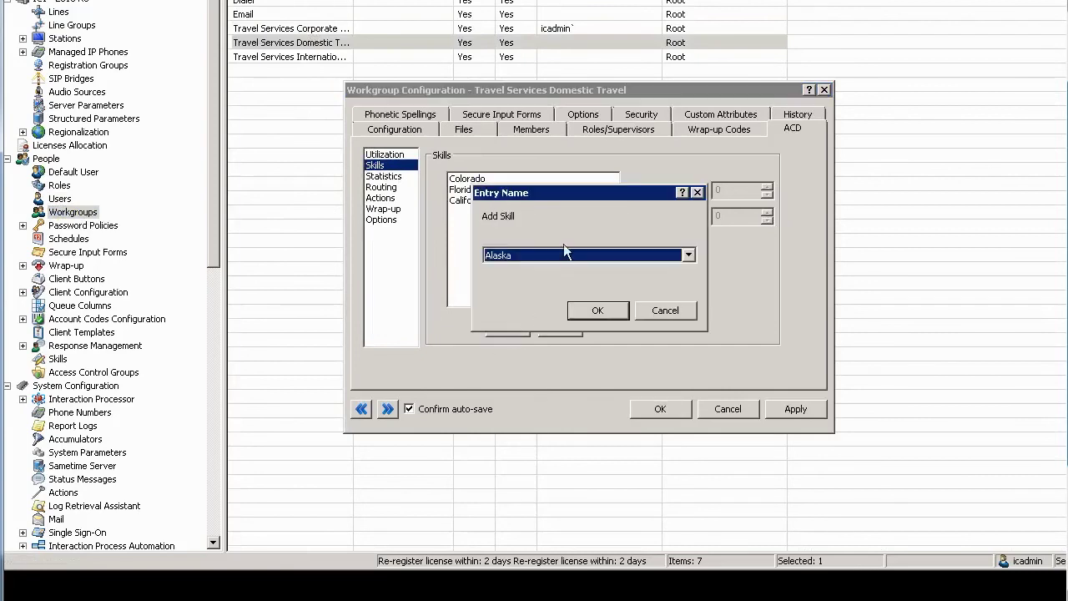
left_click(688, 255)
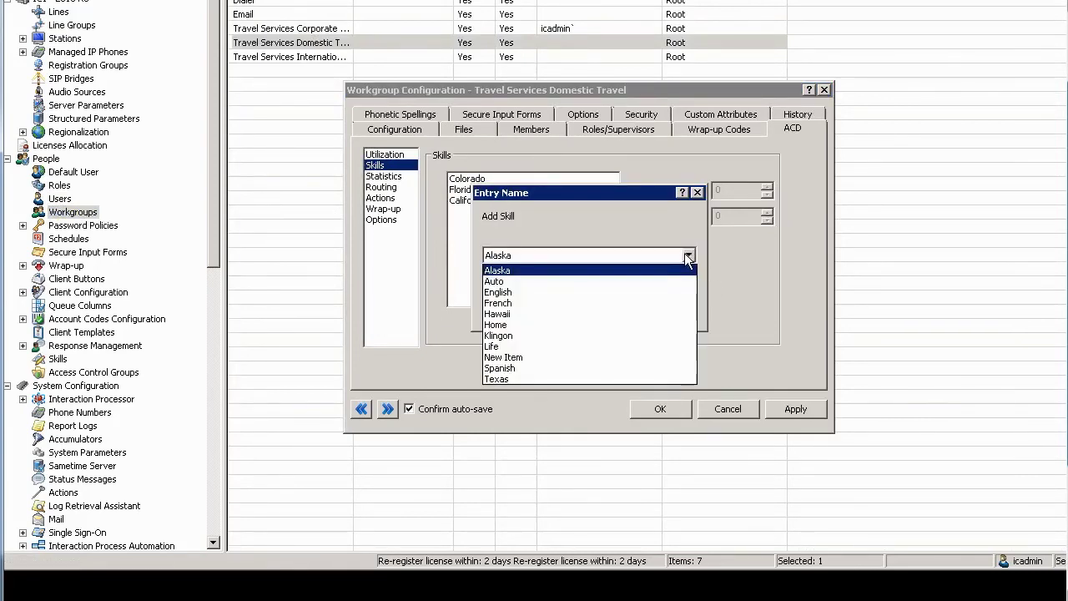
left_click(549, 379)
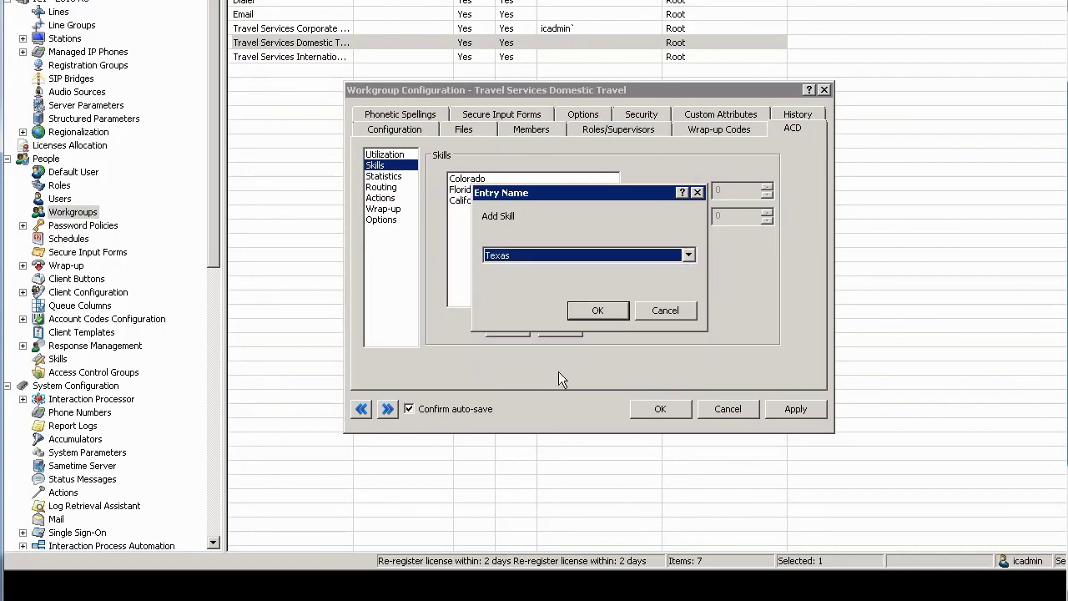
left_click(628, 310)
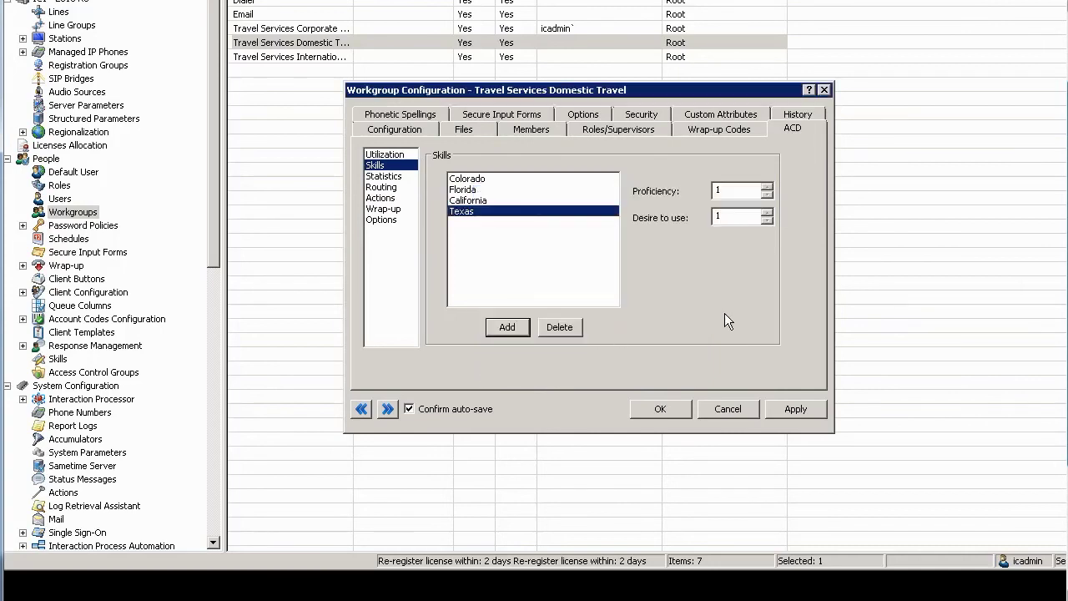
left_click(660, 409)
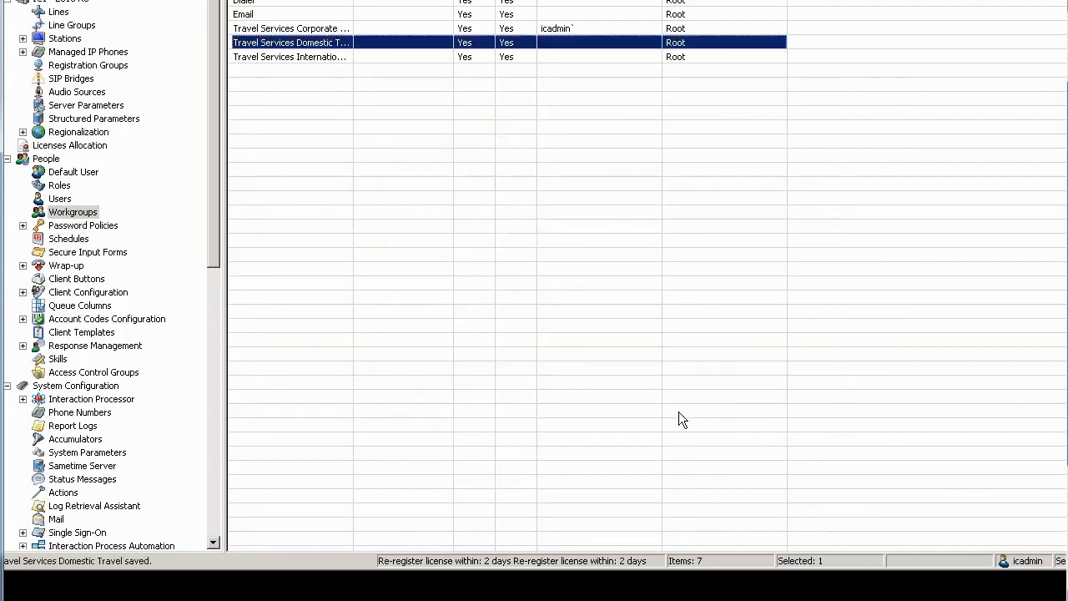